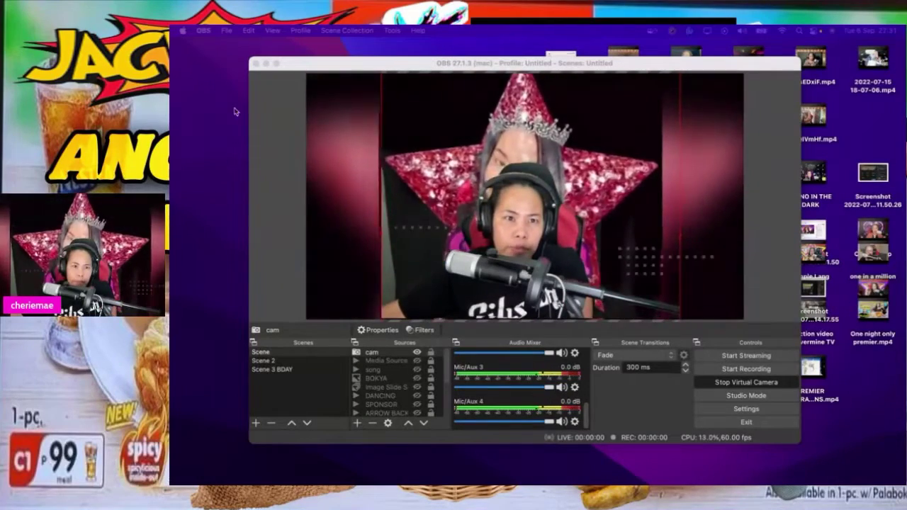
# Maximize the OBS window and open the Filters window for the 'cam' webcam source.
pyautogui.click(275, 65)
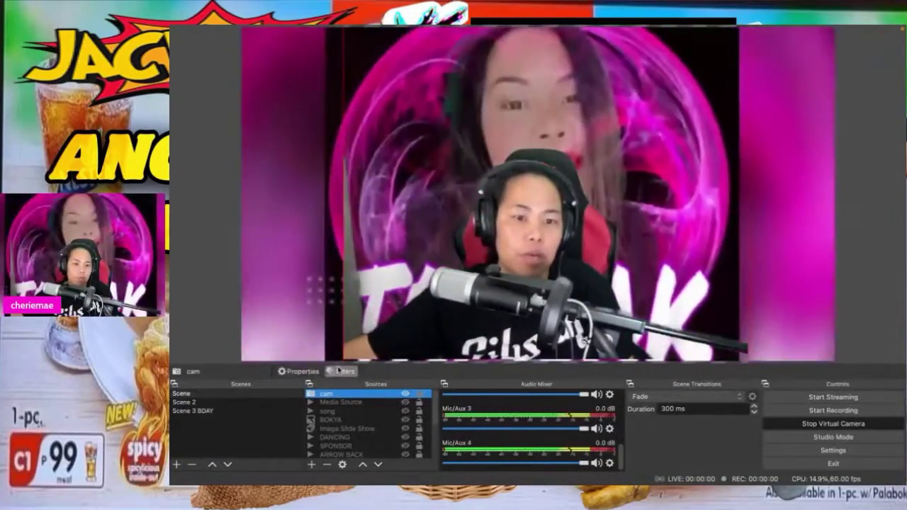
pyautogui.click(339, 371)
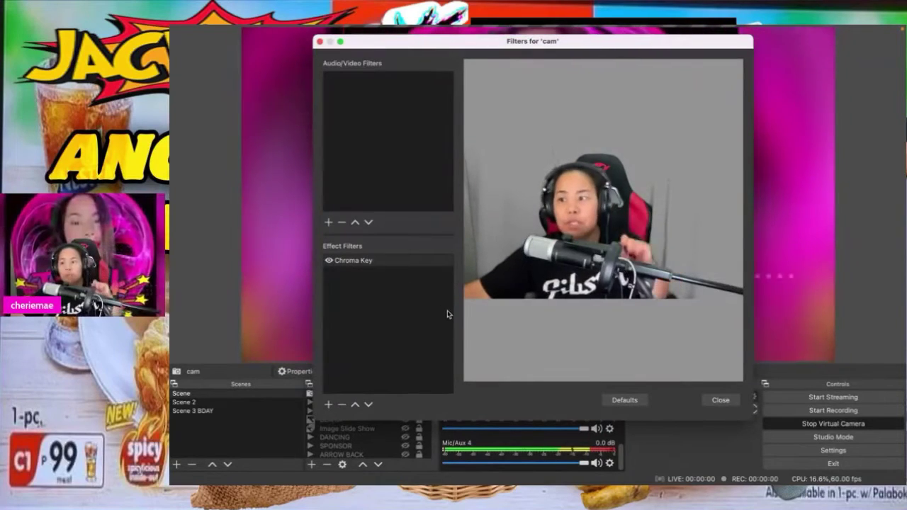
# In the Chroma Key filter, try Blue, Magenta and Custom key colour types, then return to Green.
pyautogui.click(357, 261)
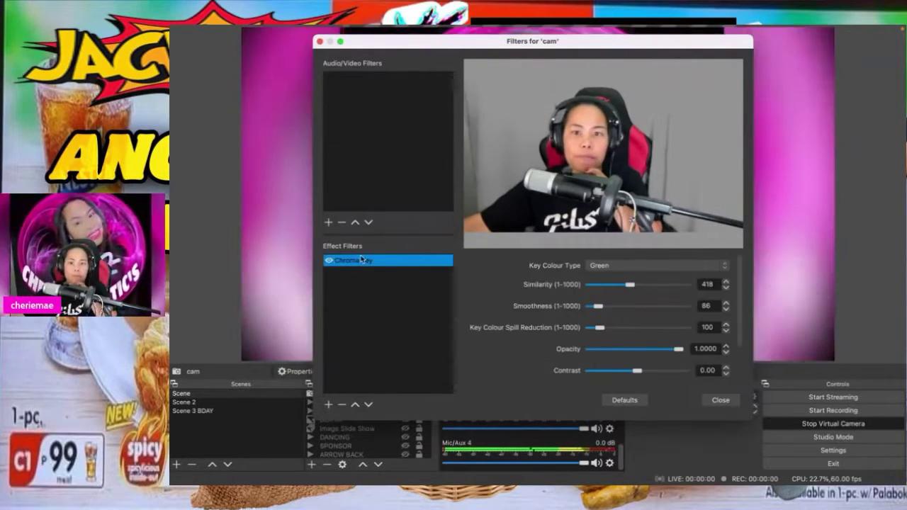
pyautogui.click(723, 266)
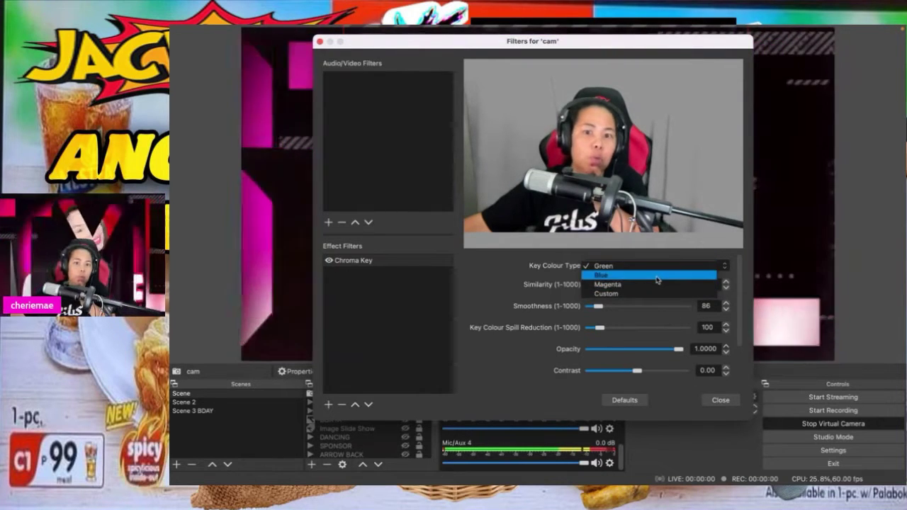
pyautogui.click(657, 277)
pyautogui.click(664, 268)
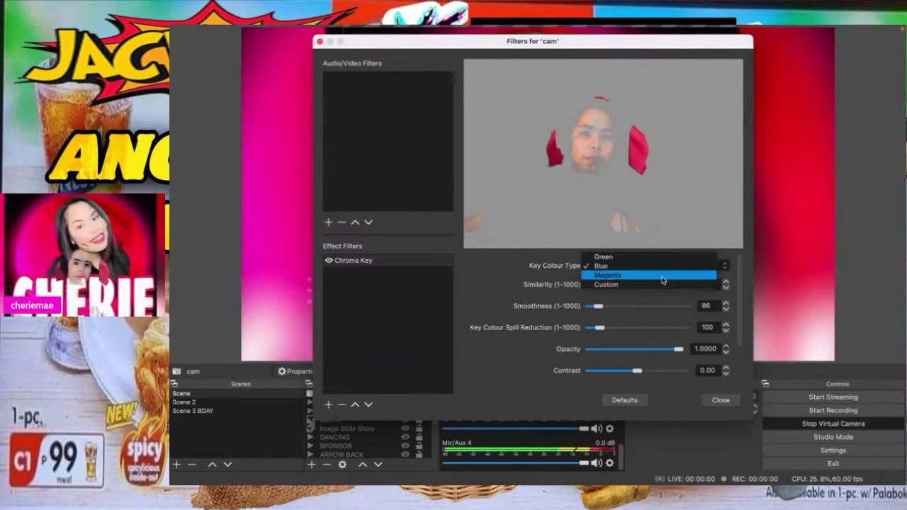
pyautogui.click(662, 278)
pyautogui.click(663, 265)
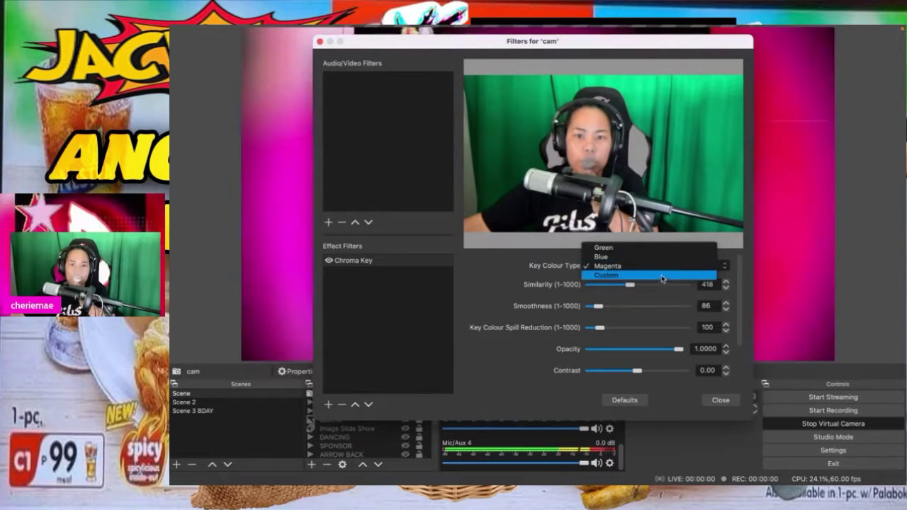
pyautogui.click(662, 276)
pyautogui.click(662, 265)
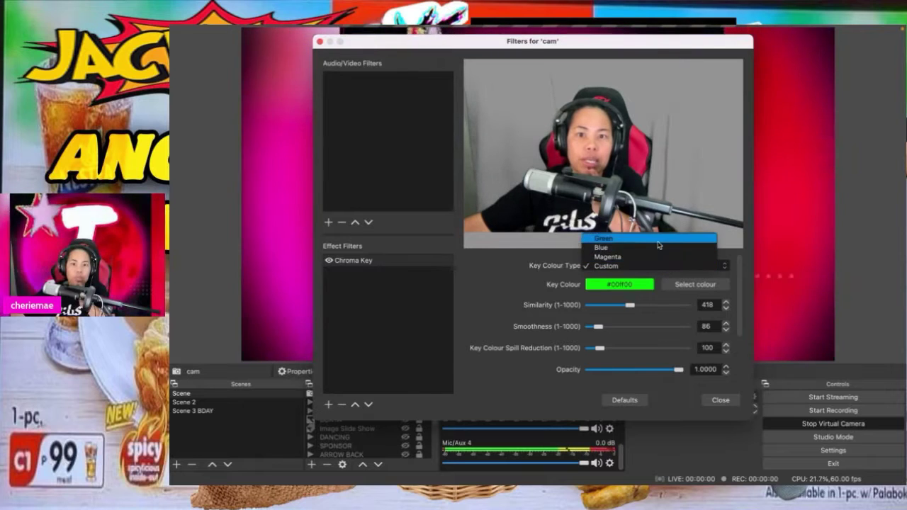
pyautogui.click(658, 242)
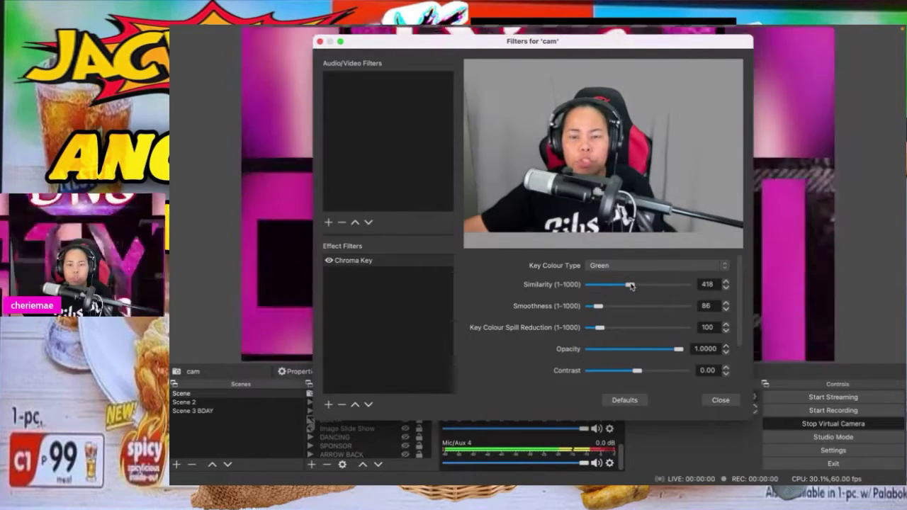
# Drag the Chroma Key Similarity slider to 402 and Smoothness to 76.
pyautogui.moveTo(629, 285)
pyautogui.mouseDown()
pyautogui.moveTo(652, 286)
pyautogui.moveTo(627, 284)
pyautogui.mouseUp()
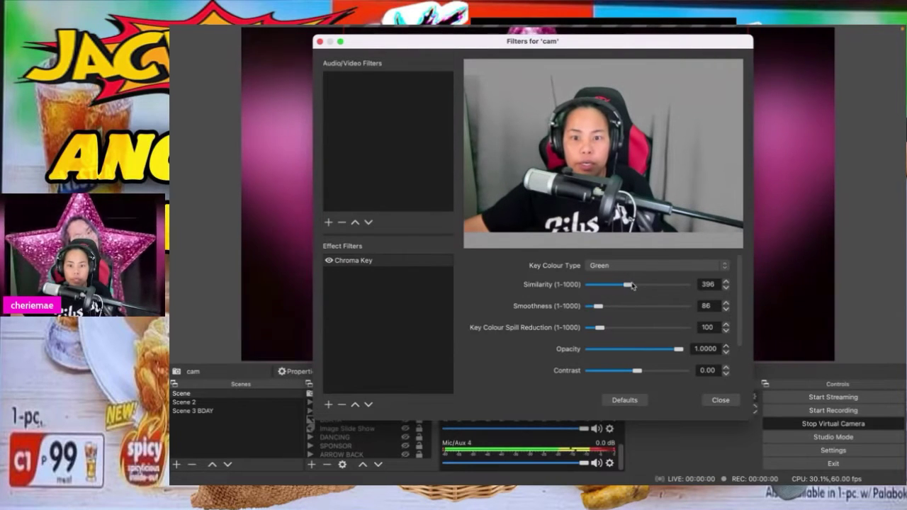
pyautogui.moveTo(627, 285); pyautogui.dragTo(628, 286)
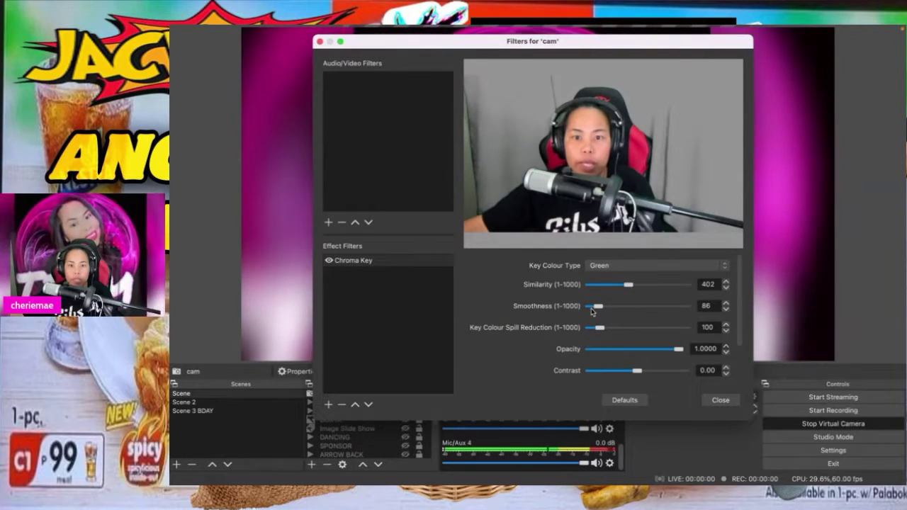
pyautogui.moveTo(595, 308); pyautogui.dragTo(601, 306)
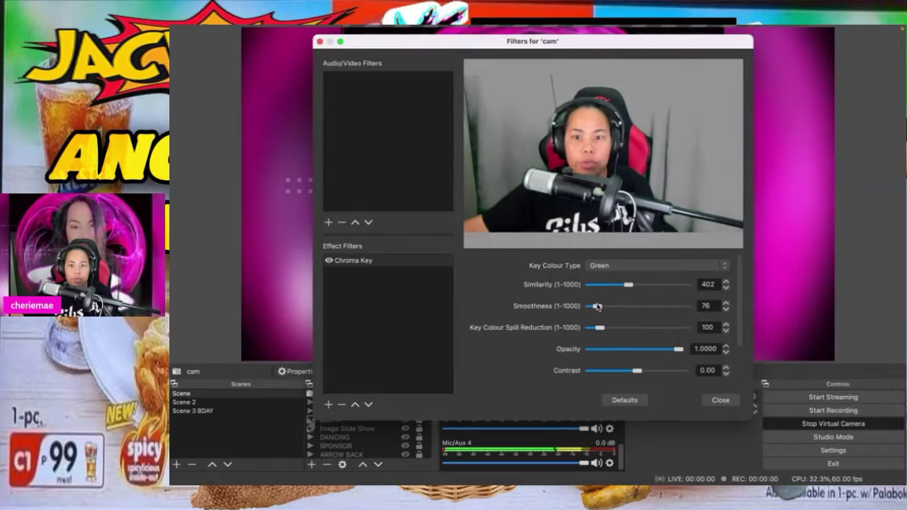
# Retype the Smoothness value, trying 928 before settling on 86.
pyautogui.doubleClick(709, 306)
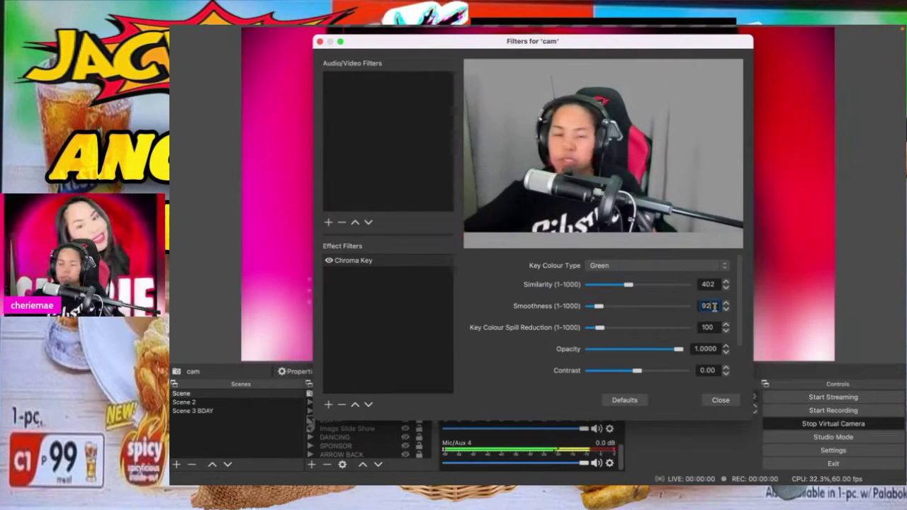
pyautogui.write('928')
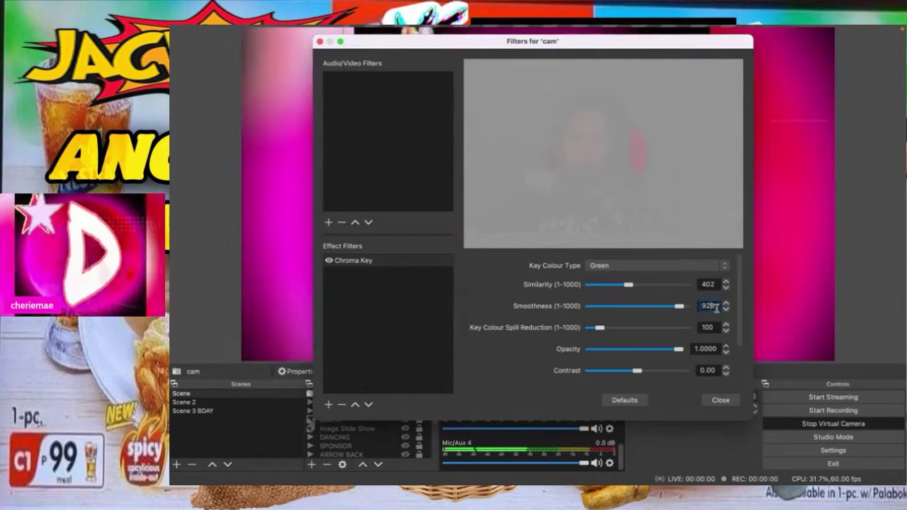
pyautogui.doubleClick(708, 306)
pyautogui.write('86')
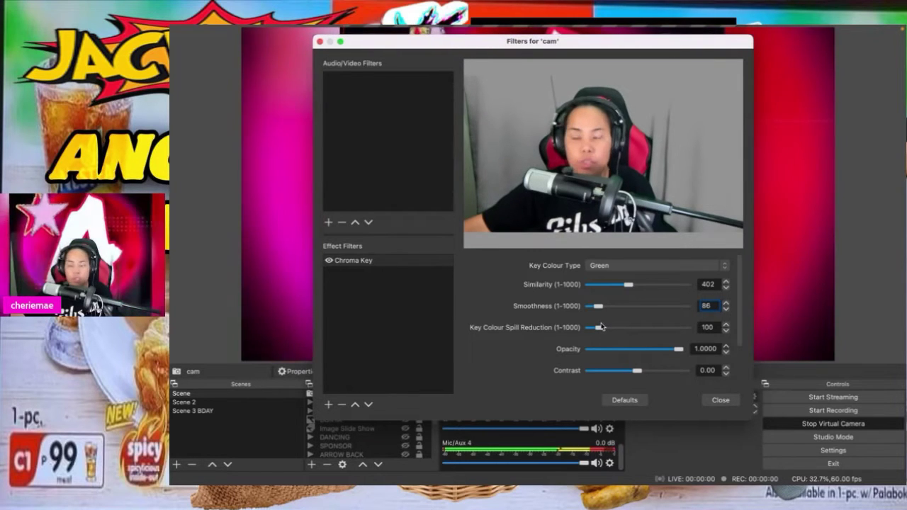
# Lower Key Colour Spill Reduction to 1 and reselect the Chroma Key filter.
pyautogui.moveTo(600, 326); pyautogui.dragTo(549, 311)
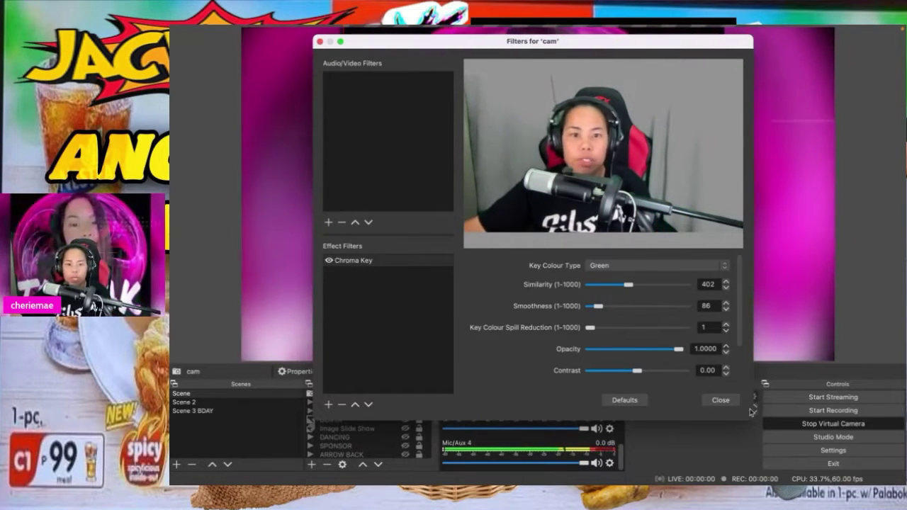
pyautogui.click(411, 266)
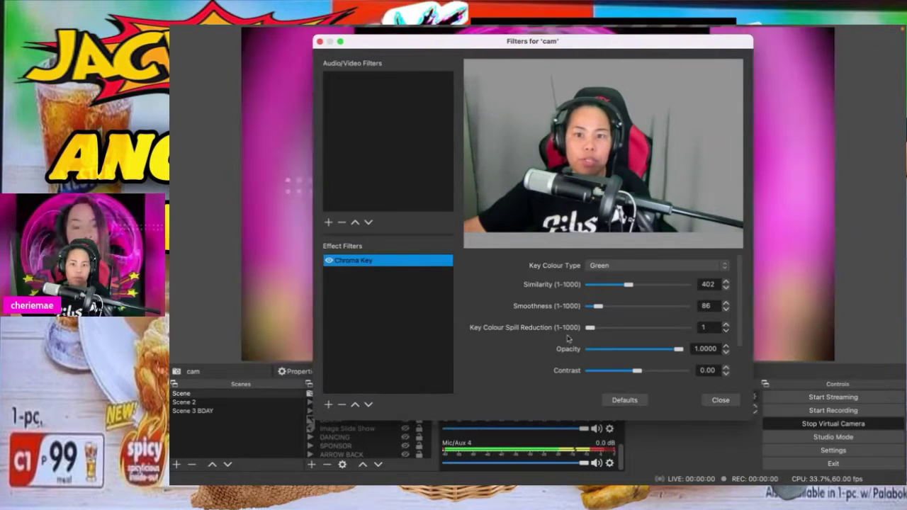
# Close the cam Filters window and bring up the Sources add menu.
pyautogui.click(720, 401)
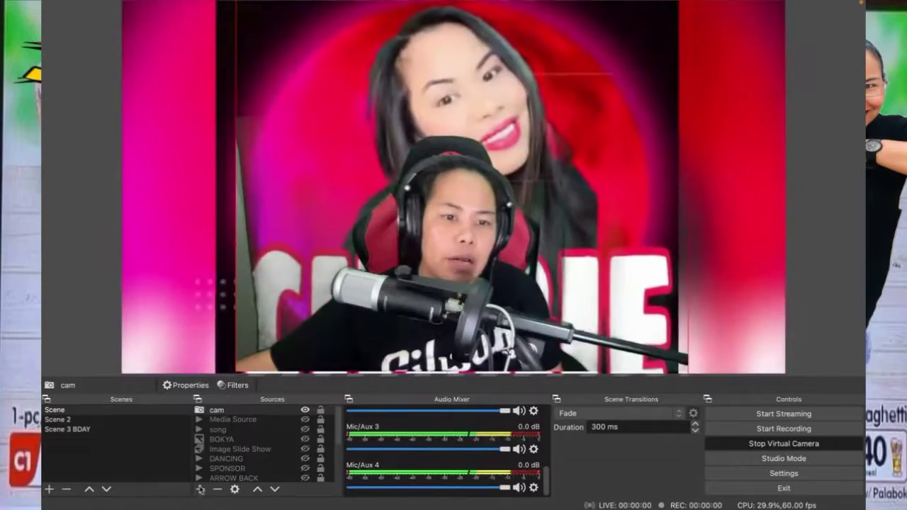
pyautogui.click(200, 488)
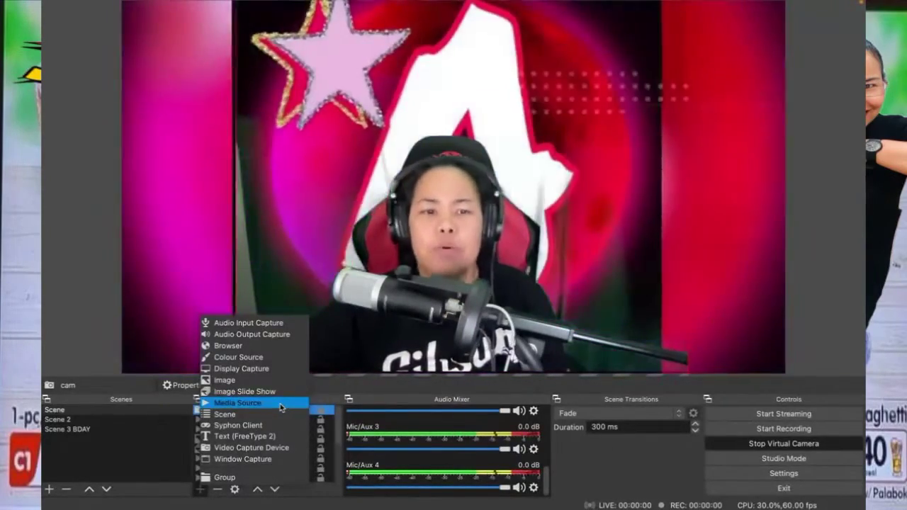
# Create a new Media Source named 'TRY' in the scene.
pyautogui.click(281, 403)
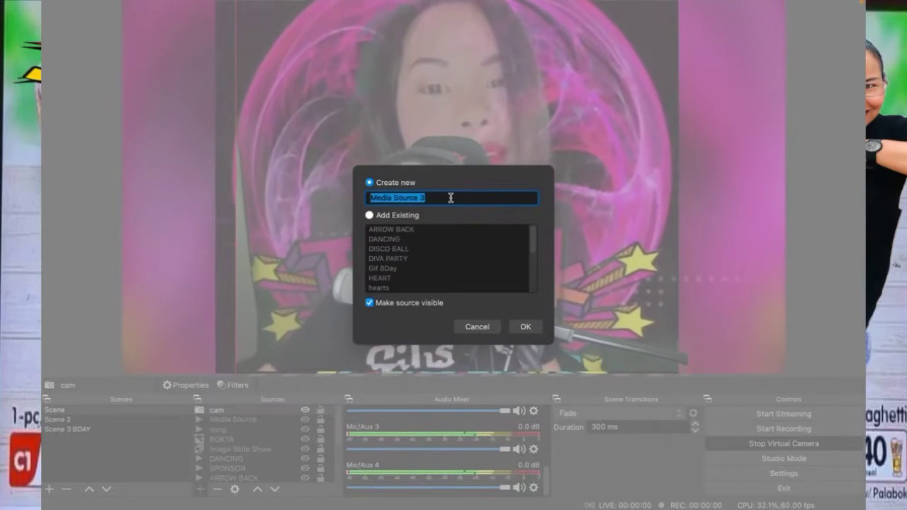
pyautogui.write('TRY')
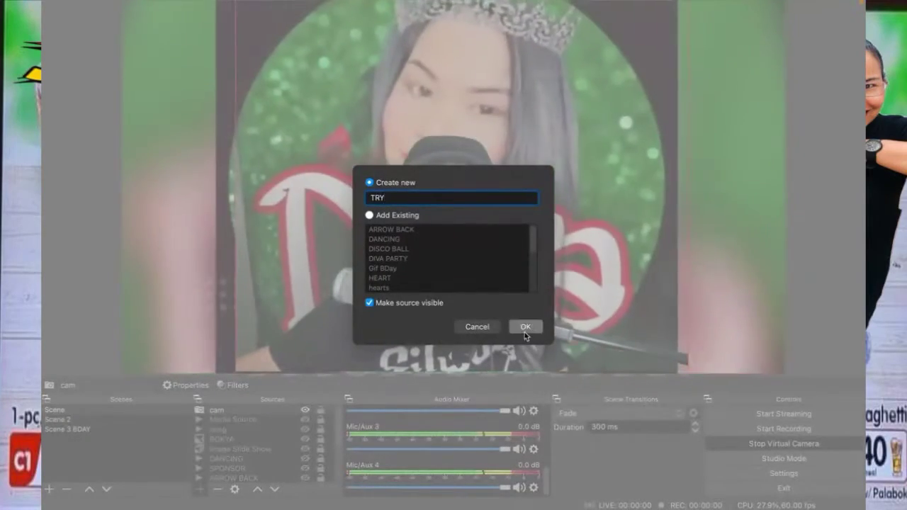
pyautogui.click(524, 331)
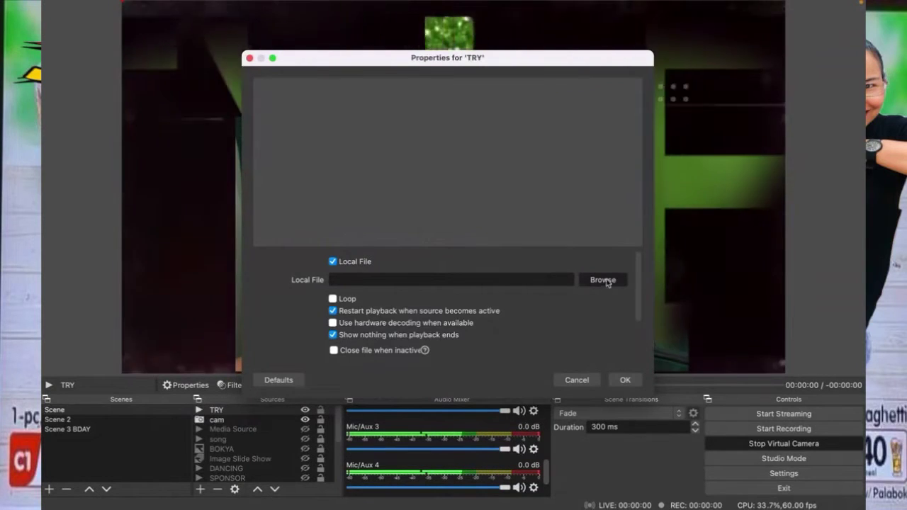
pyautogui.click(603, 279)
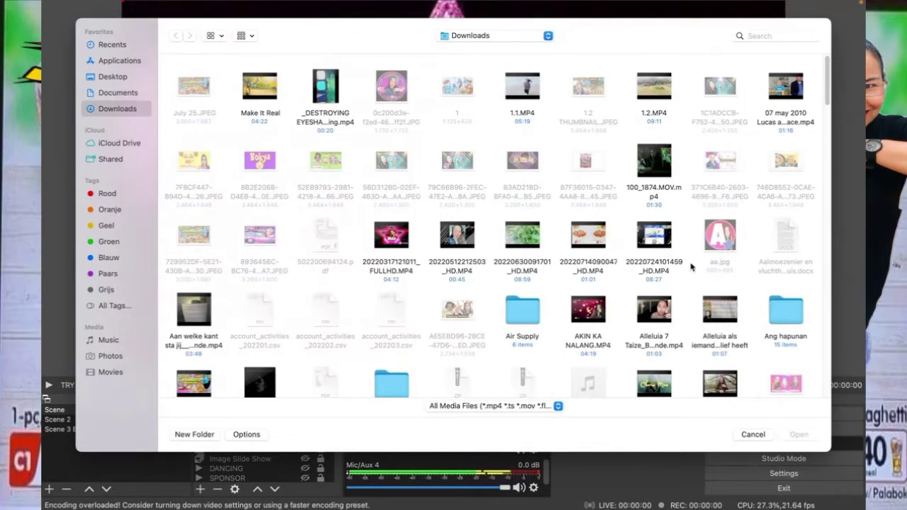
pyautogui.click(403, 244)
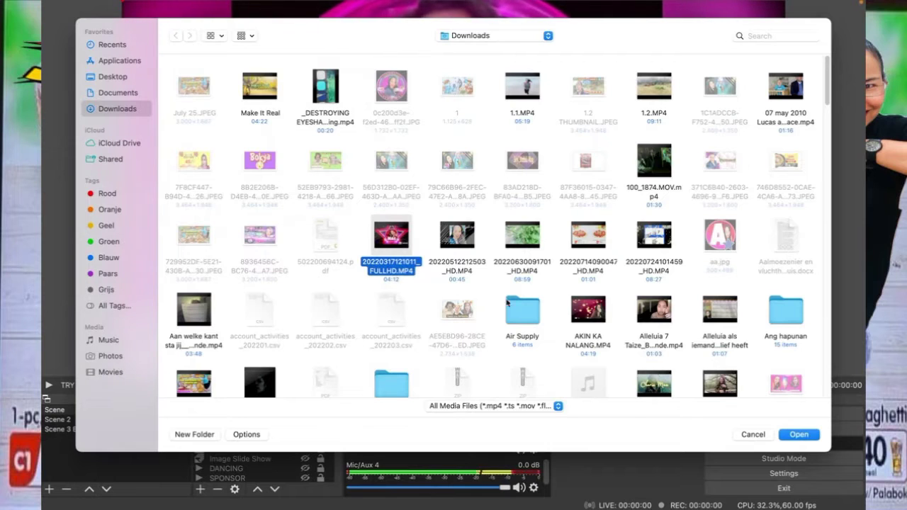
pyautogui.click(798, 434)
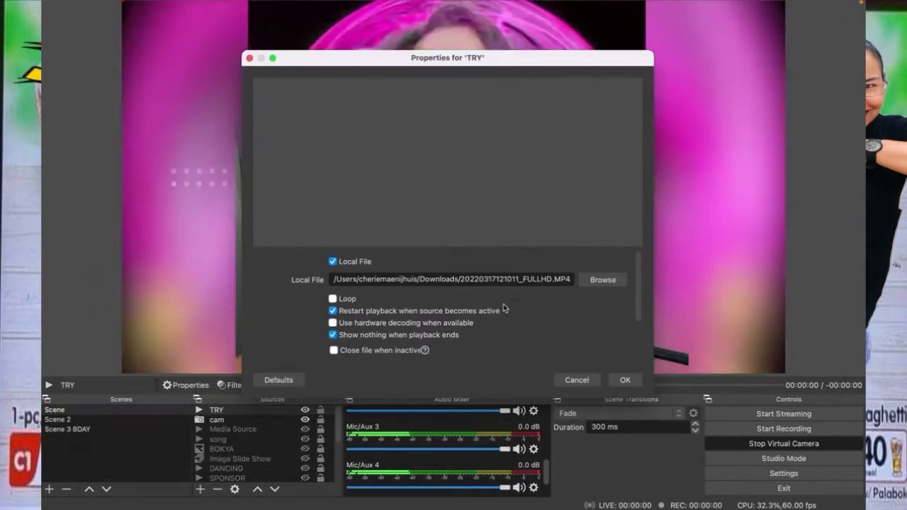
pyautogui.click(625, 379)
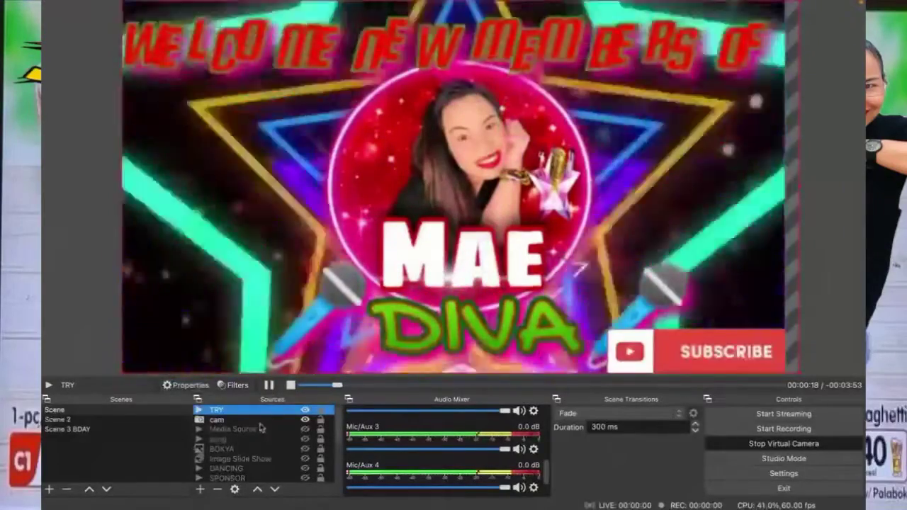
# Move the cam source to the top of the Sources list, above TRY, then select TRY.
pyautogui.click(267, 421)
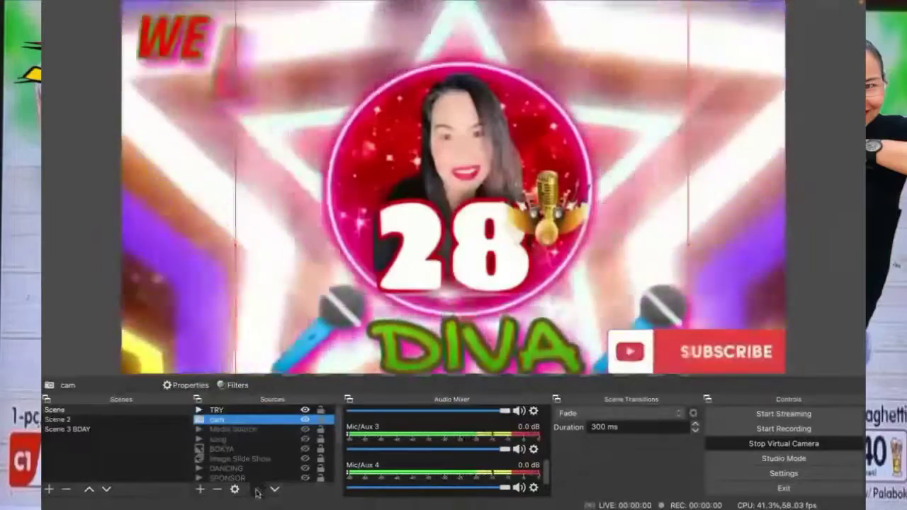
pyautogui.click(258, 489)
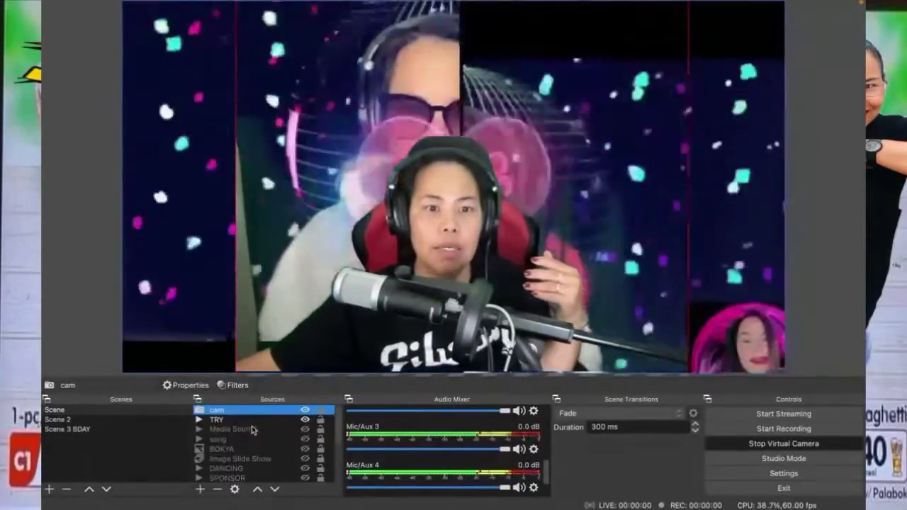
pyautogui.click(251, 420)
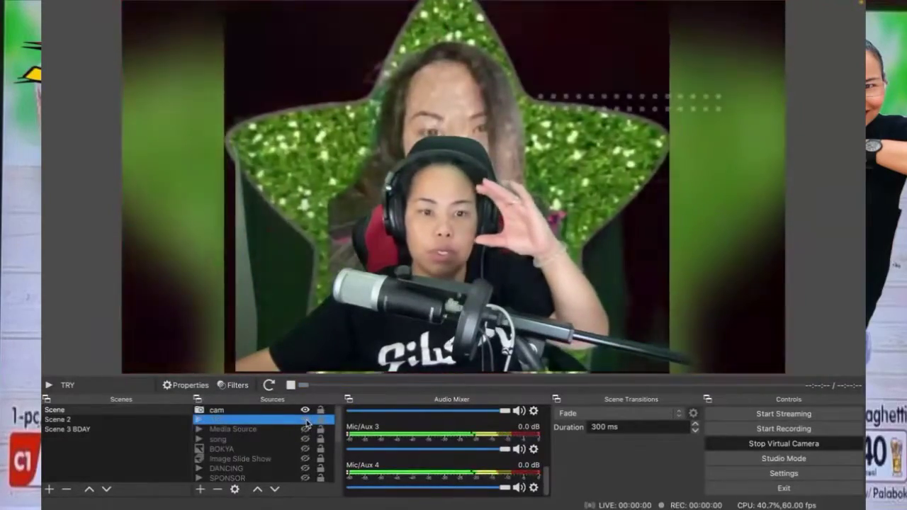
# Make the TRY video visible in the preview, then stop its playback.
pyautogui.click(305, 420)
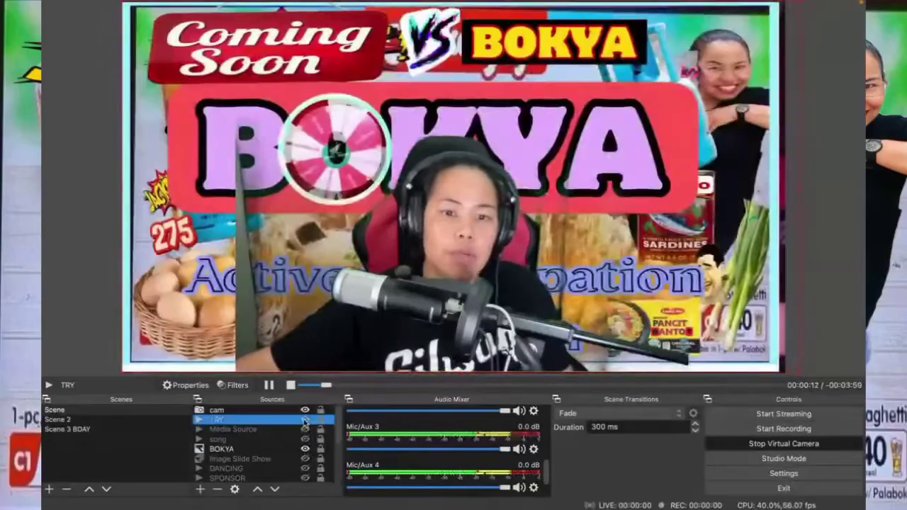
pyautogui.click(305, 419)
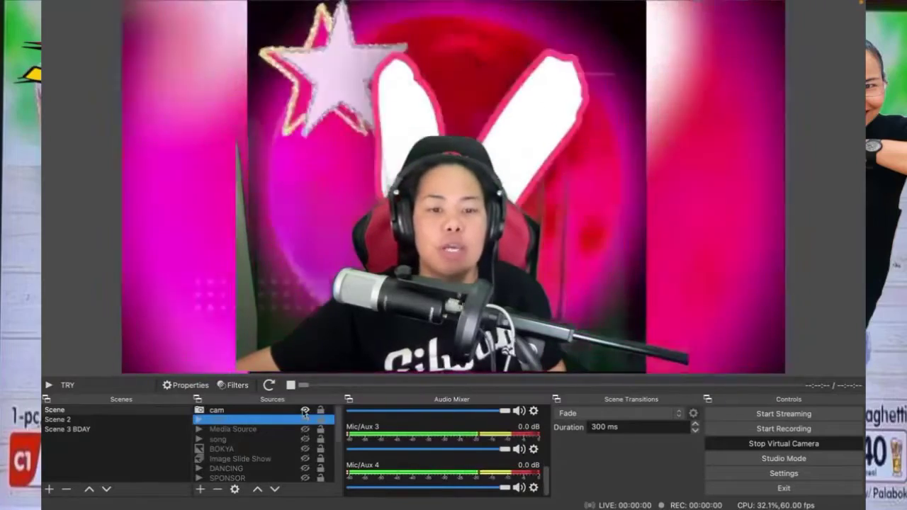
# Hide the pink DIVA PARTY source and show the animated disco-lights source behind the keyed webcam.
pyautogui.scroll(-5, 303, 446)
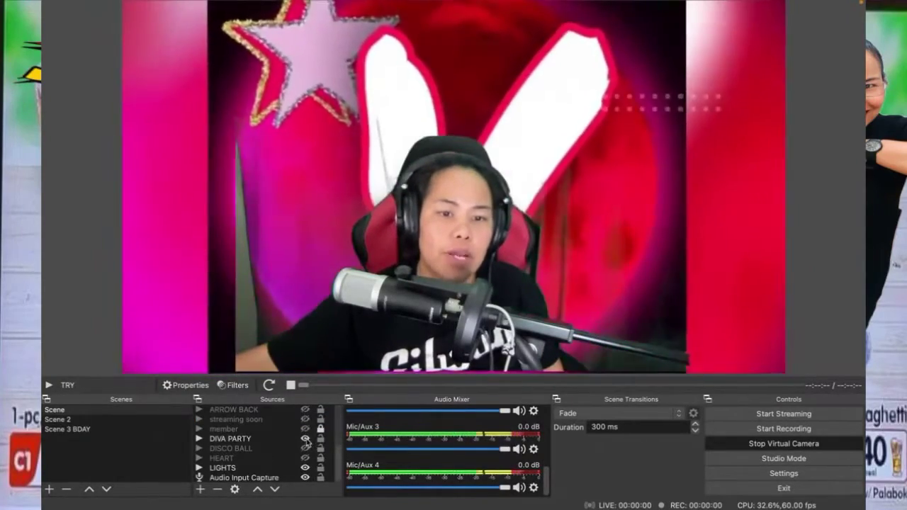
pyautogui.click(304, 448)
pyautogui.click(305, 439)
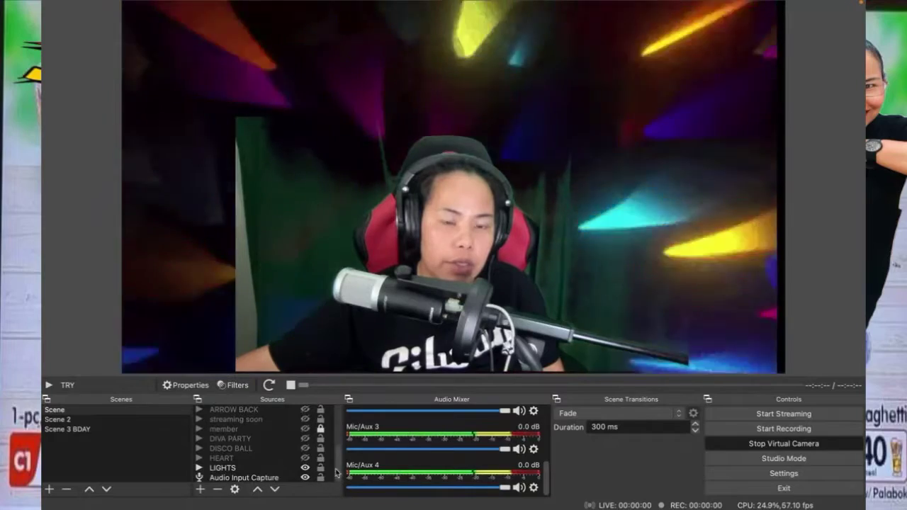
pyautogui.scroll(2, 336, 437)
pyautogui.scroll(-3, 336, 437)
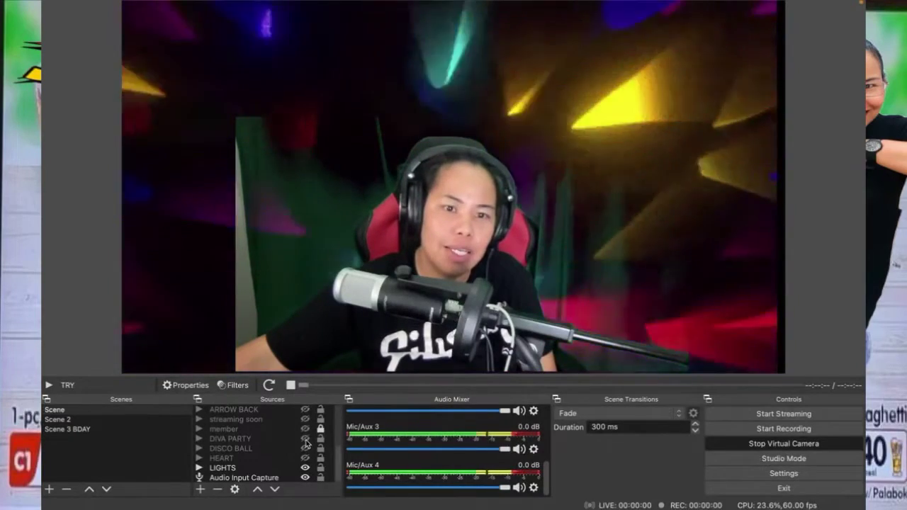
pyautogui.moveTo(341, 464); pyautogui.dragTo(341, 404)
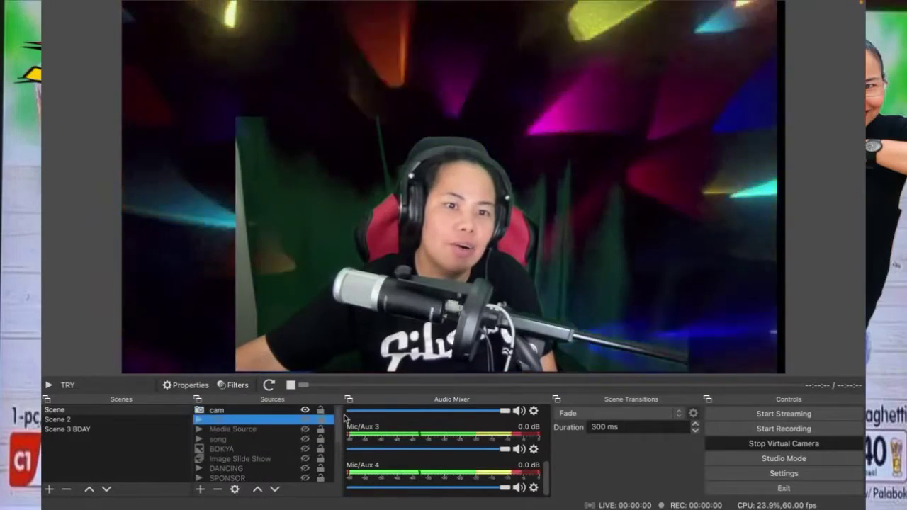